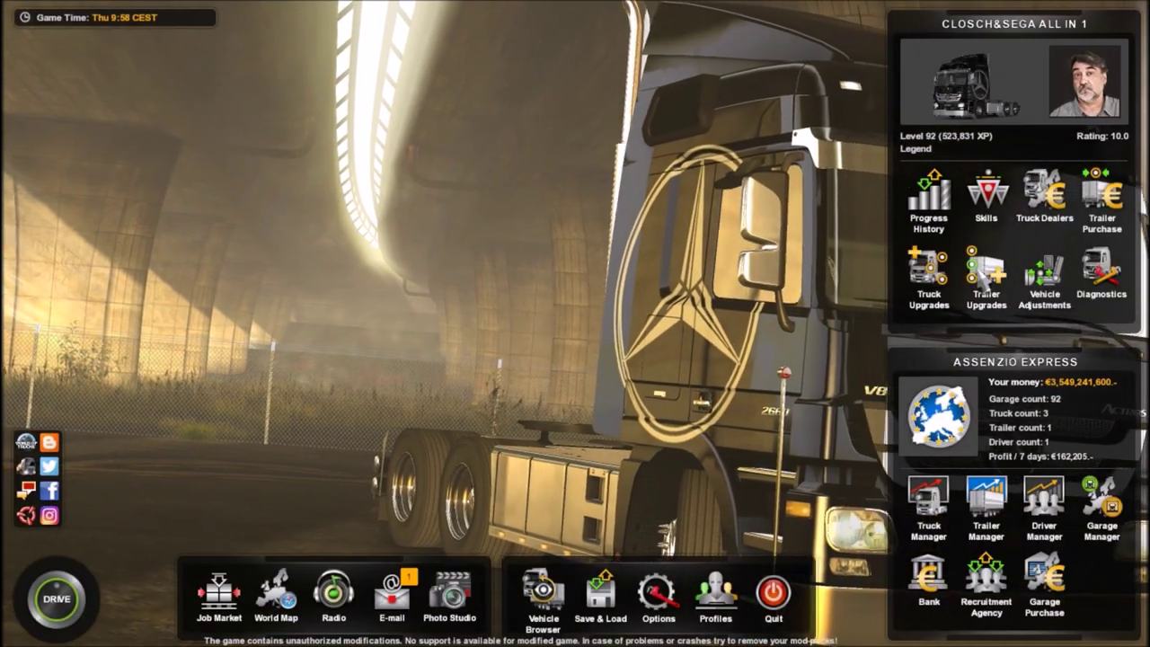
Travel to the Volvo truck dealer in Verona using the Truck Dealers map
click(1056, 205)
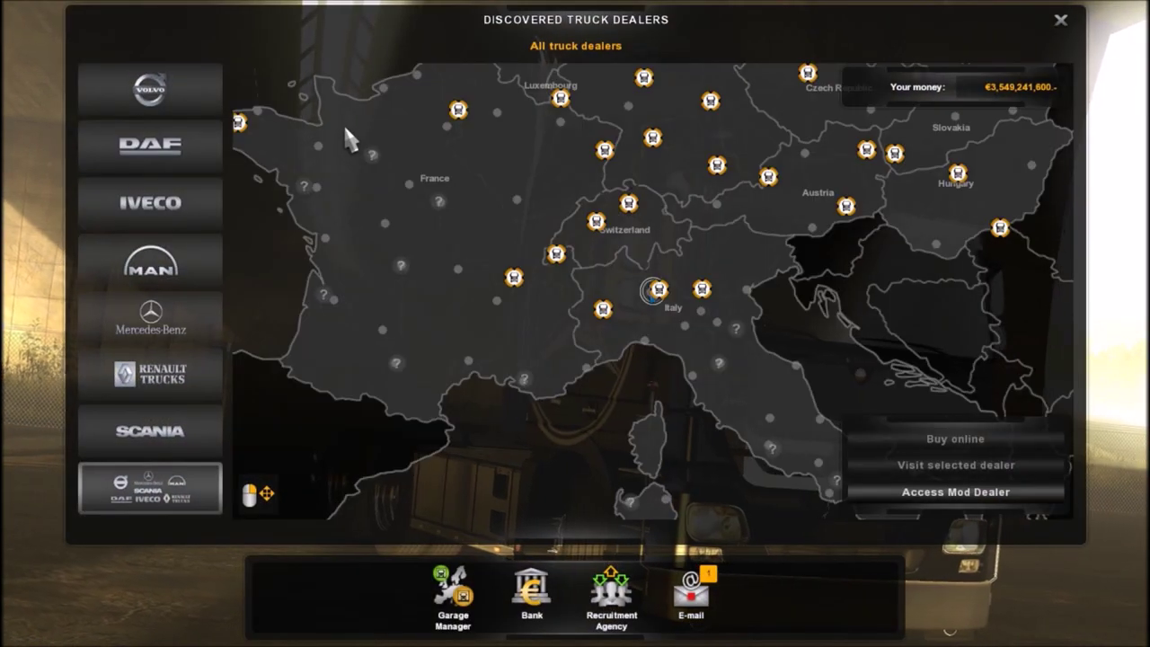
click(213, 100)
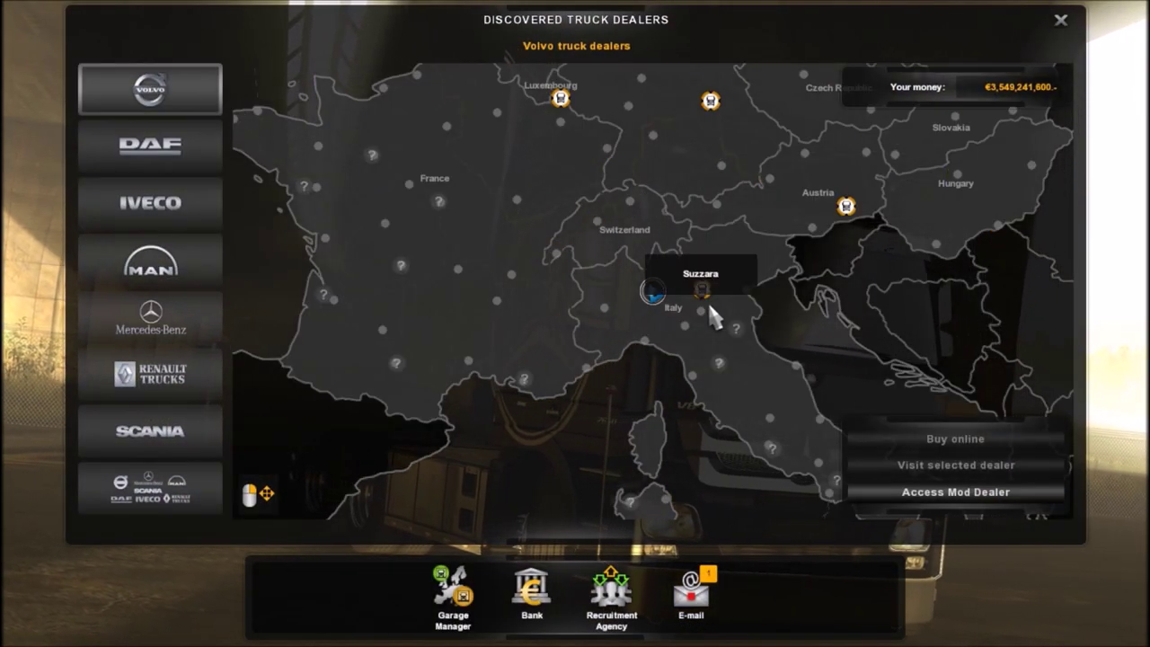
mouse_move(705, 304)
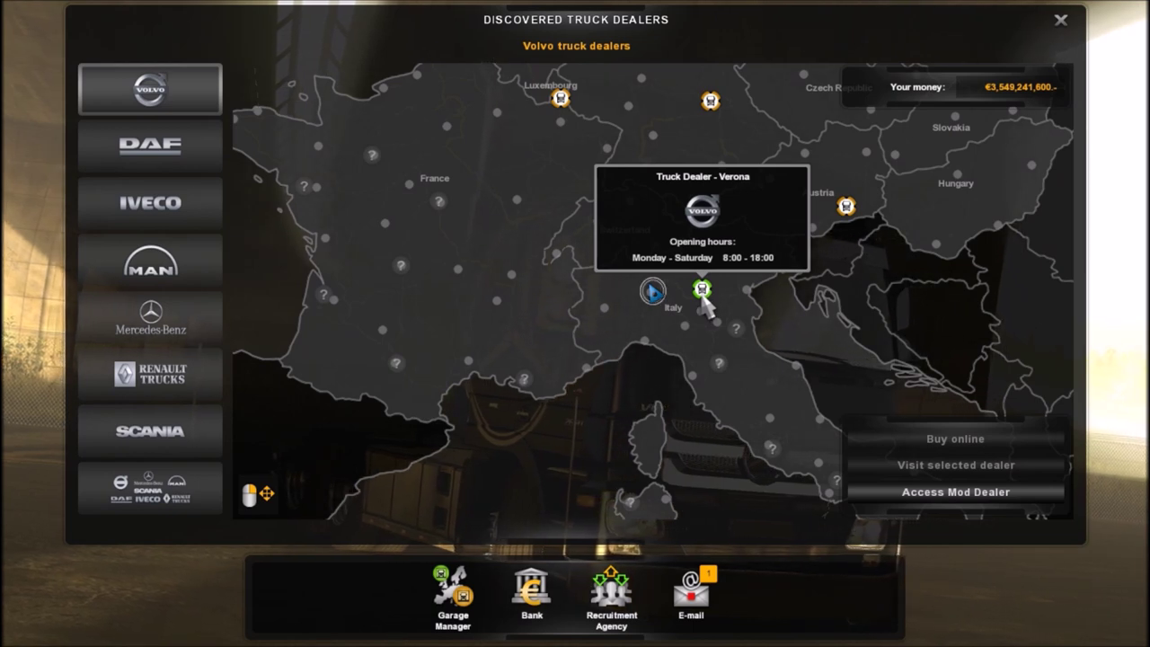
click(704, 301)
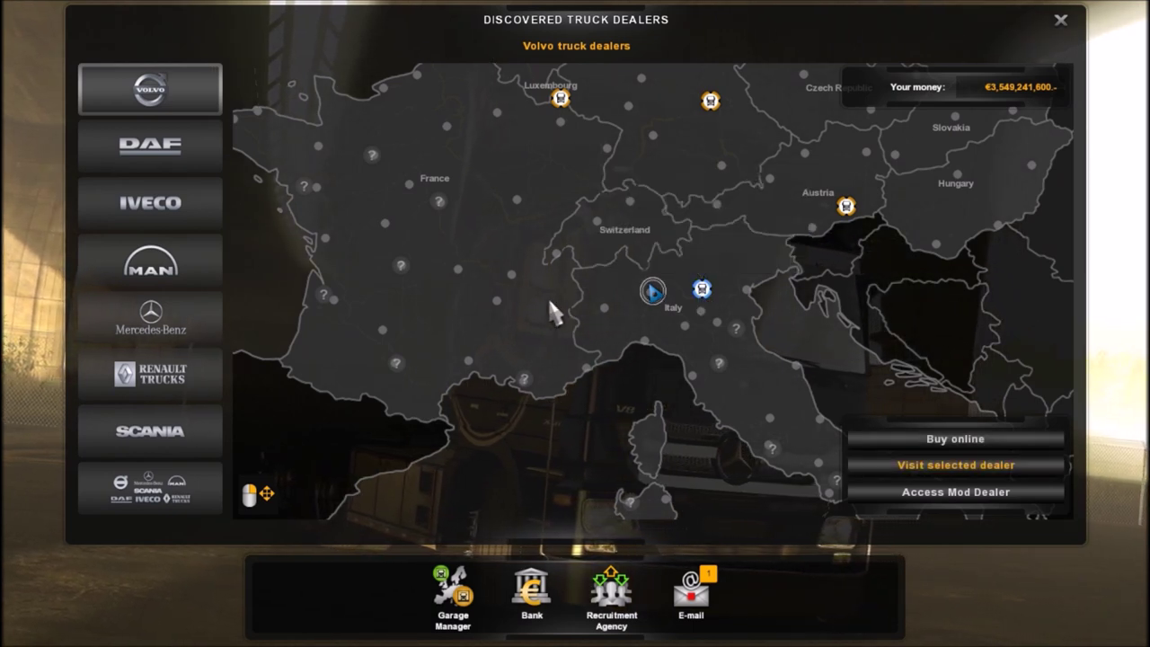
click(1026, 465)
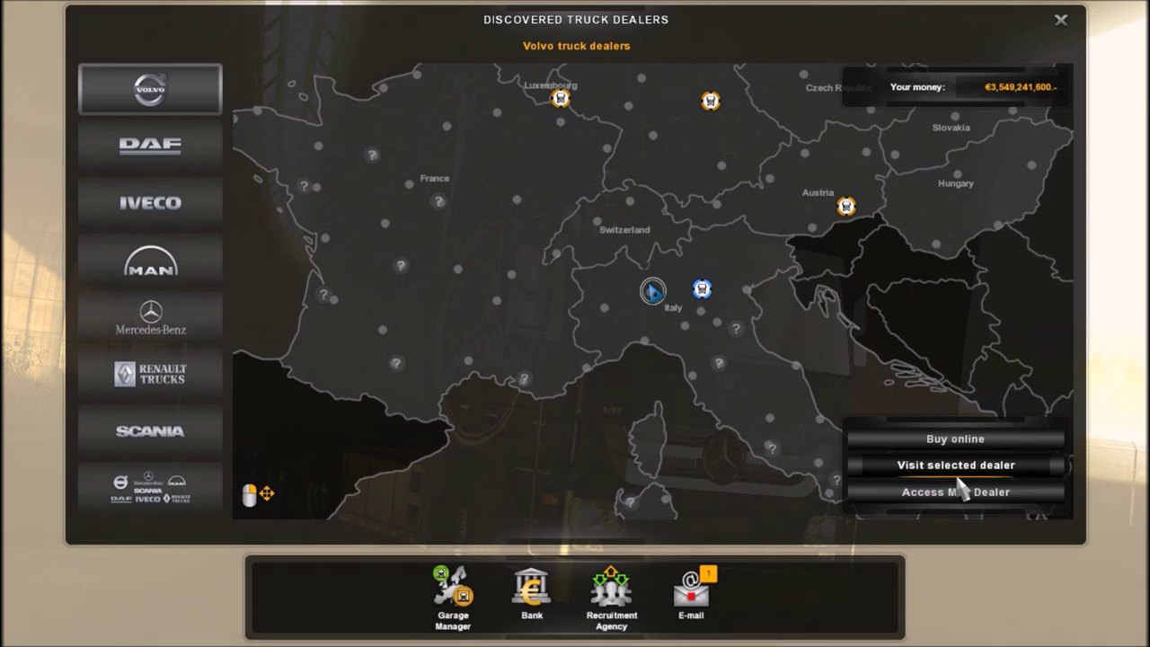
click(519, 418)
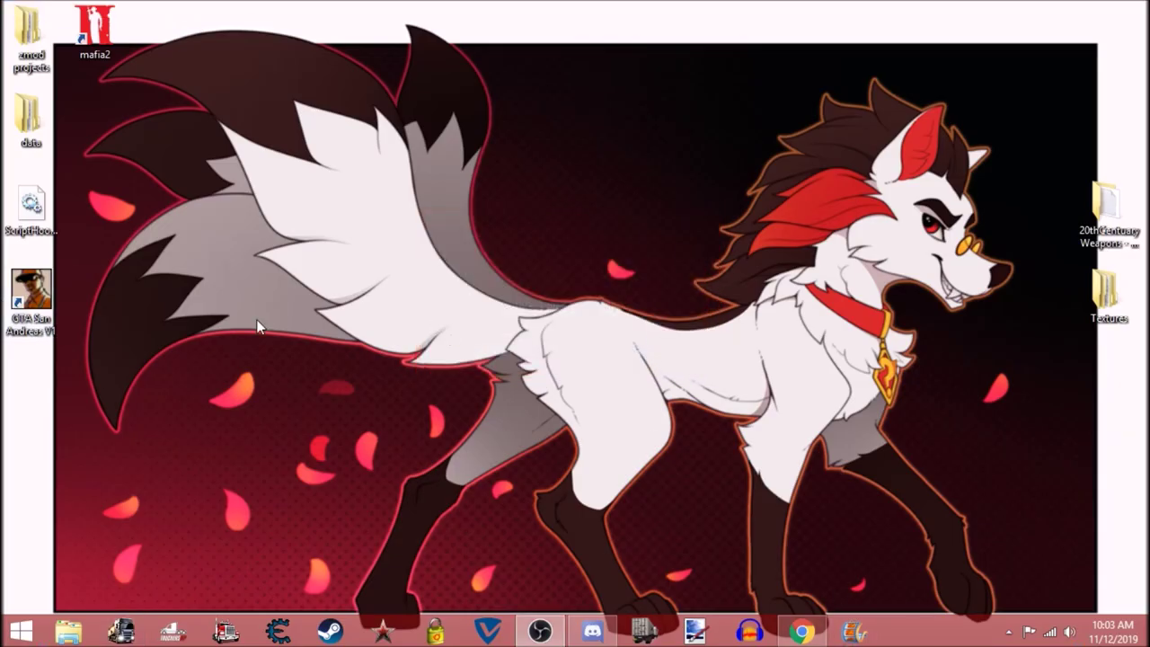
Browse This PC > Documents > Euro Truck Simulator 2 and open game.log in Notepad
click(69, 631)
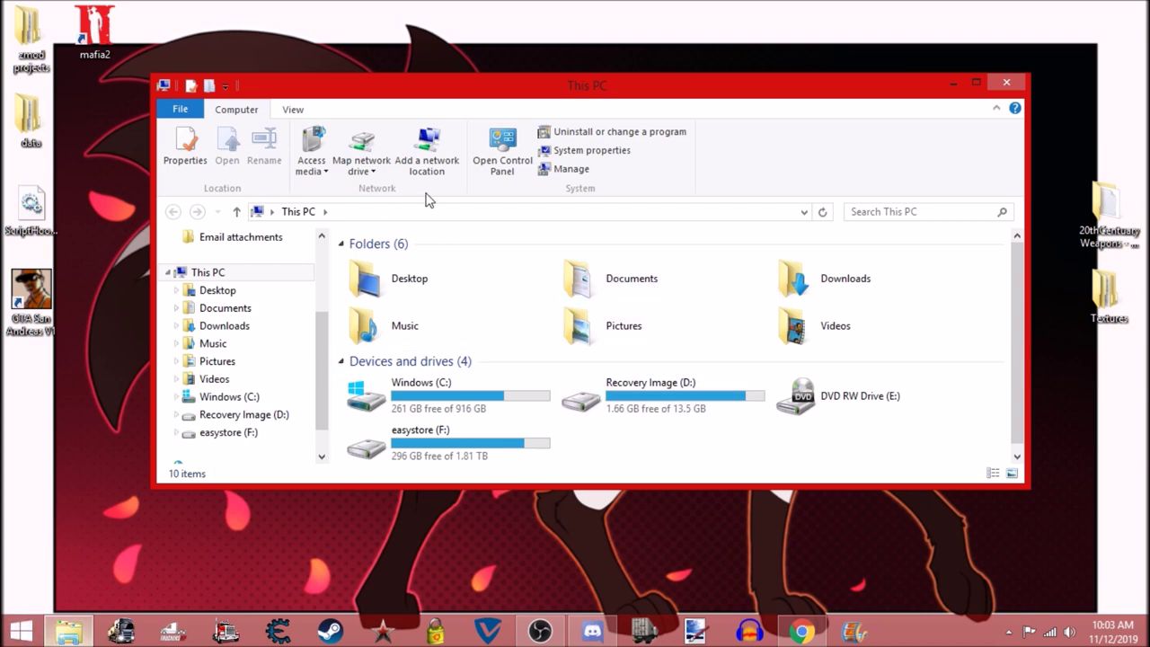
double_click(640, 284)
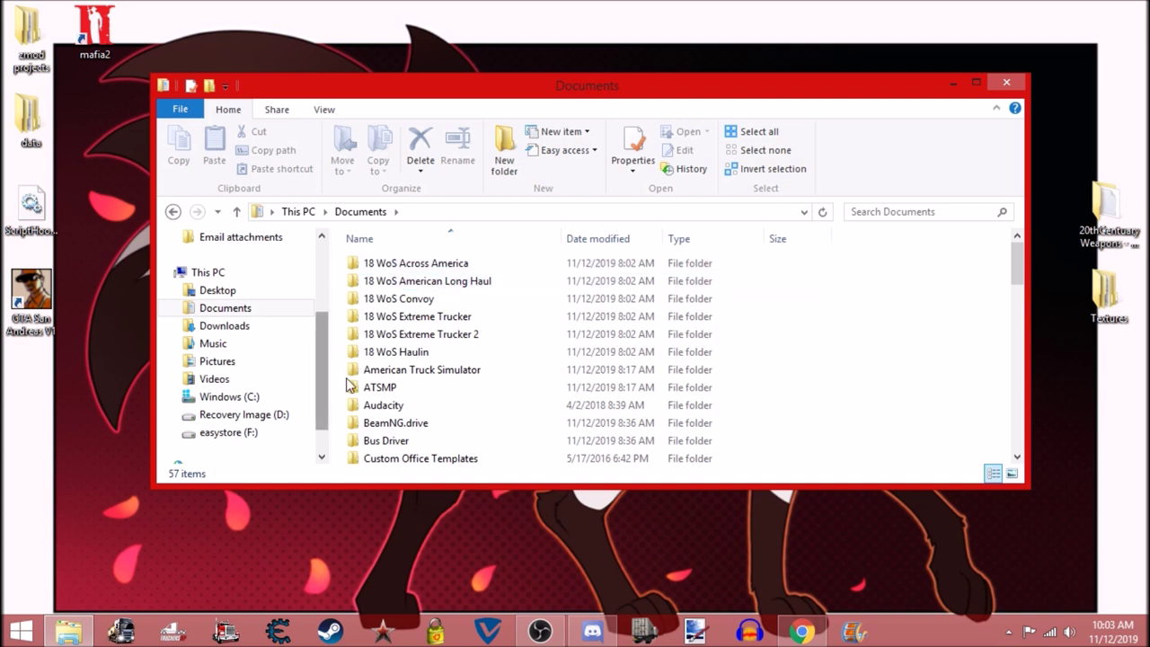
click(544, 368)
scroll(533, 354, down, 3)
click(429, 420)
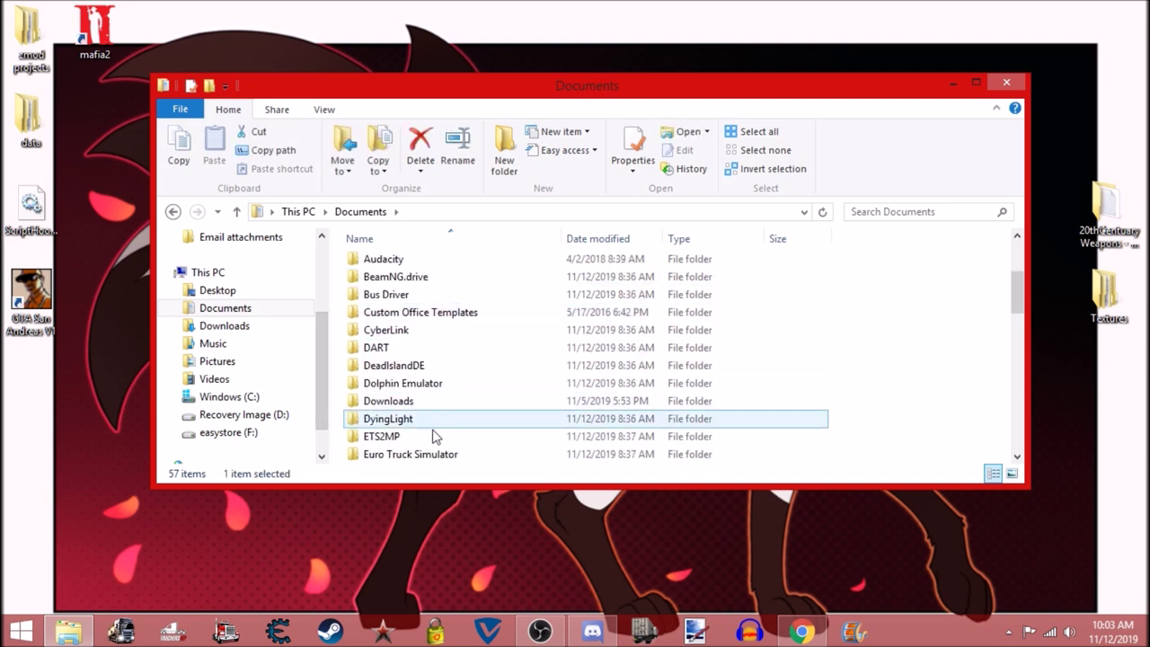
scroll(422, 444, down, 1)
click(417, 424)
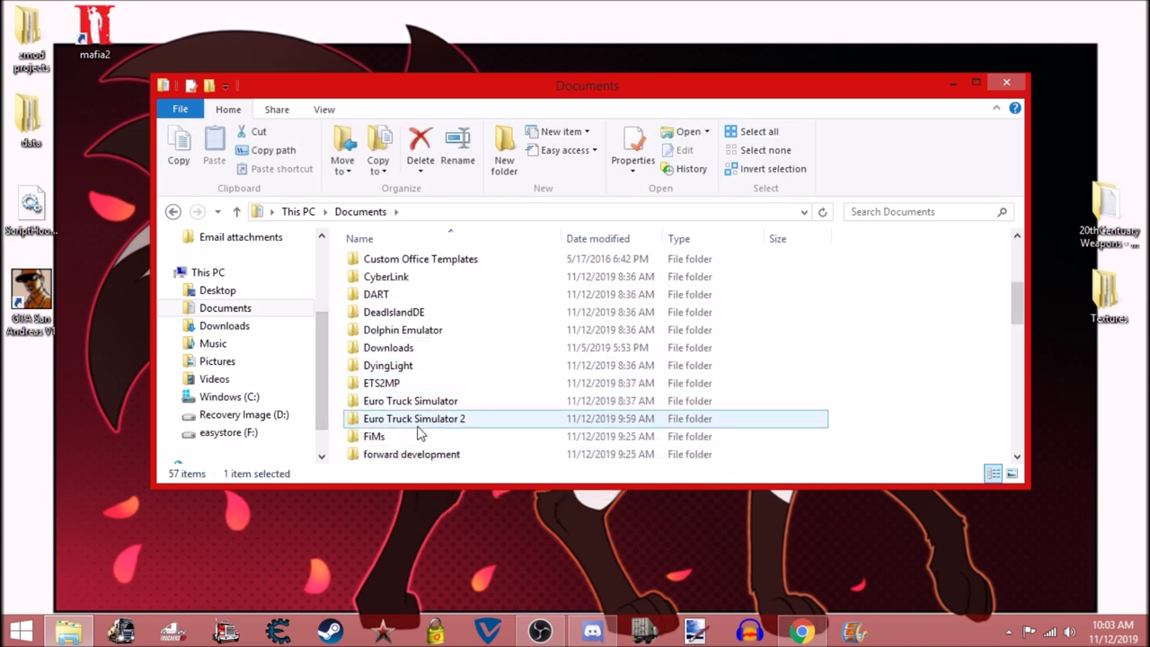
double_click(420, 424)
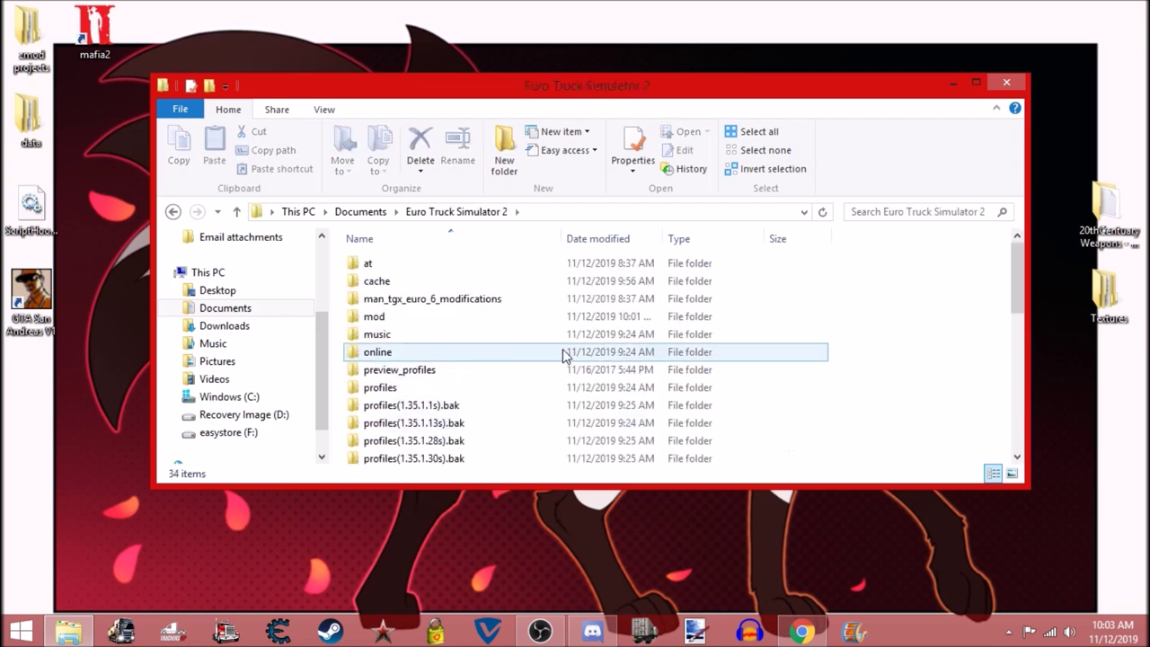
scroll(488, 368, down, 6)
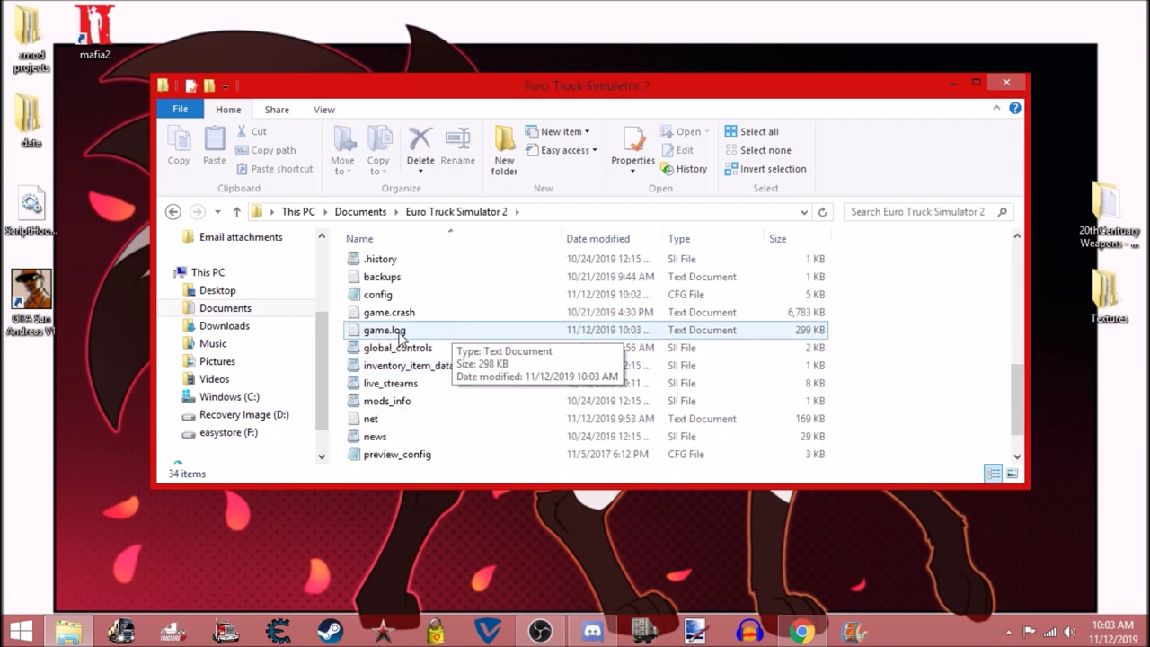
double_click(404, 332)
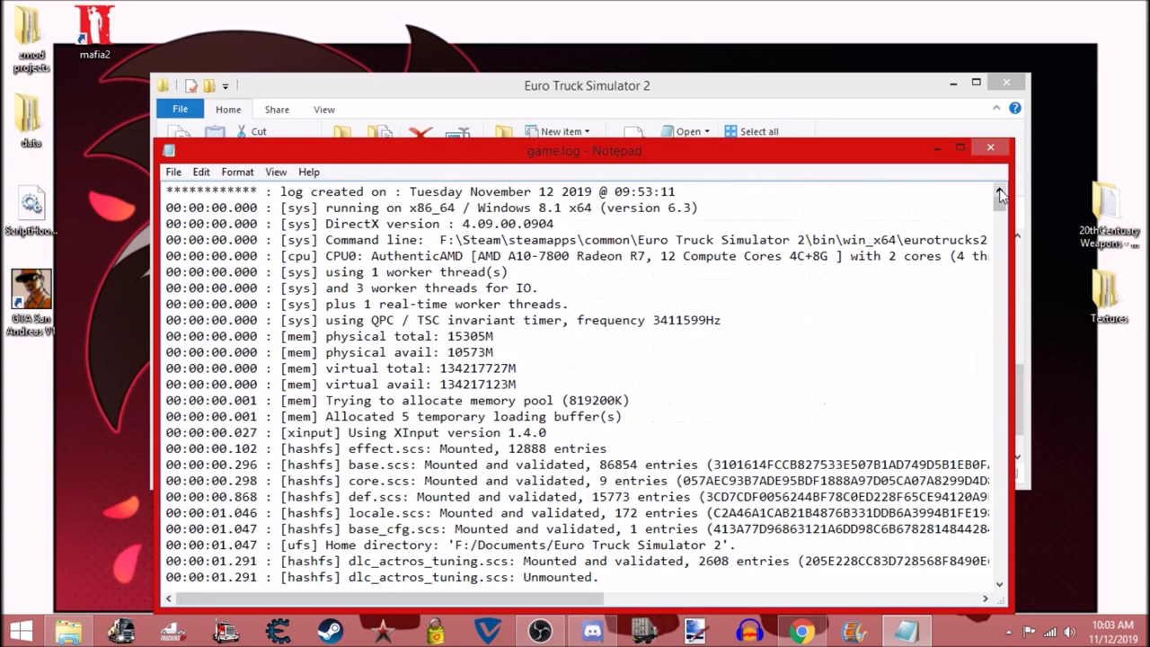
Read the ui dashboard script errors at the end of game.log, then minimize Notepad
drag(999, 199, 994, 600)
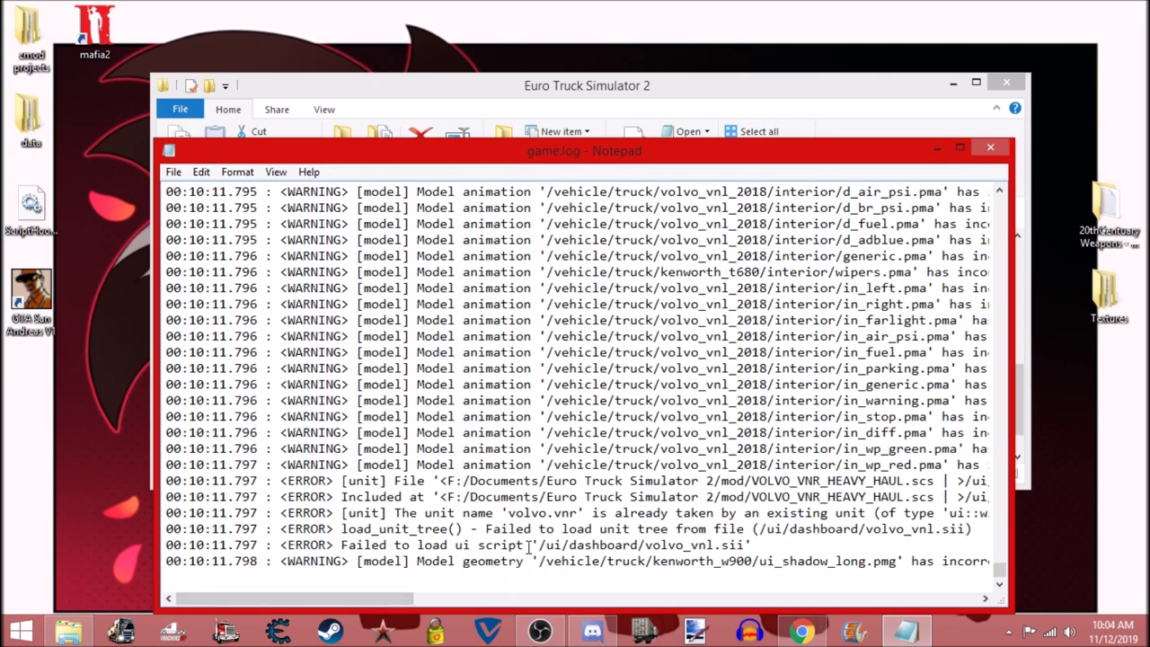
drag(540, 550, 710, 545)
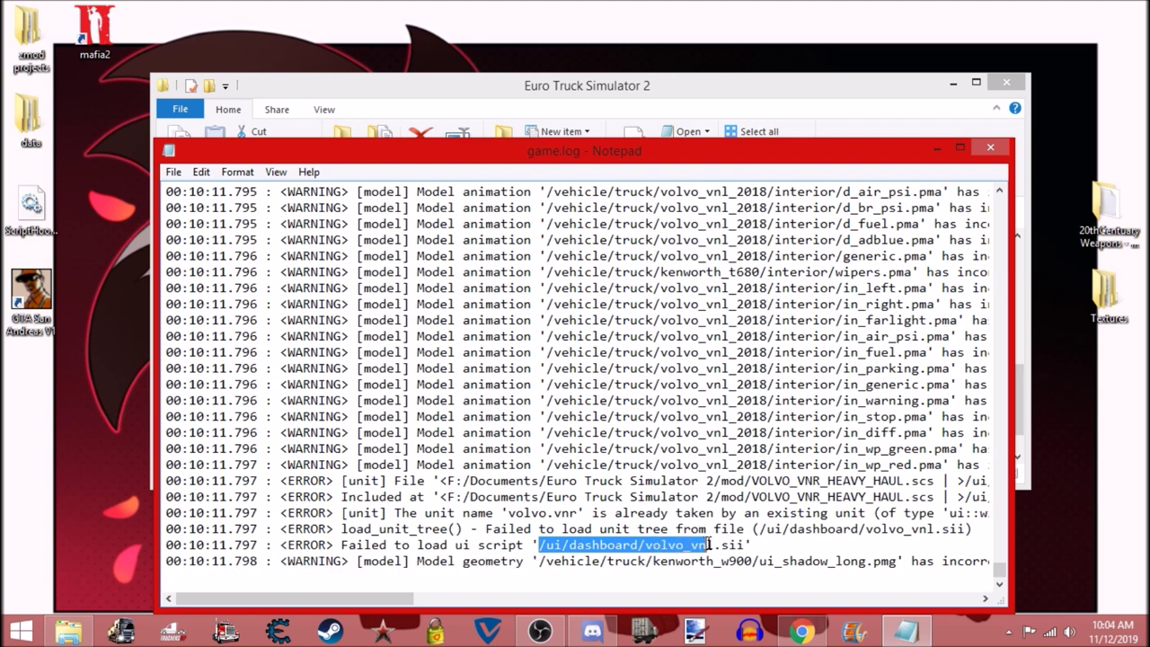
click(691, 548)
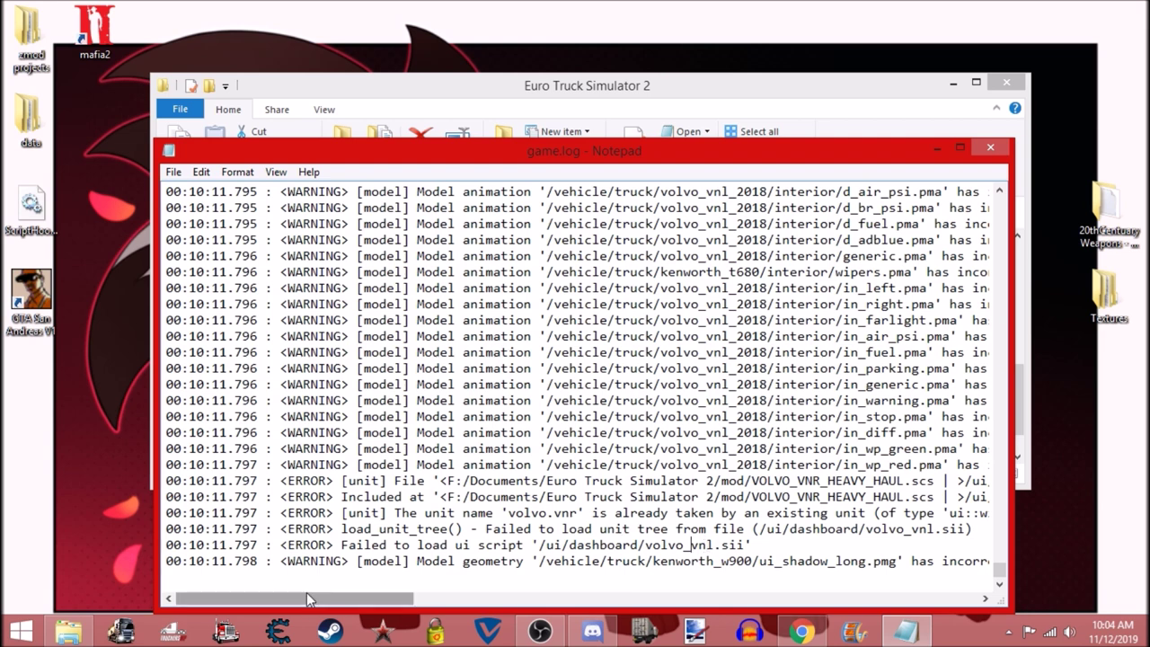
drag(306, 599, 329, 599)
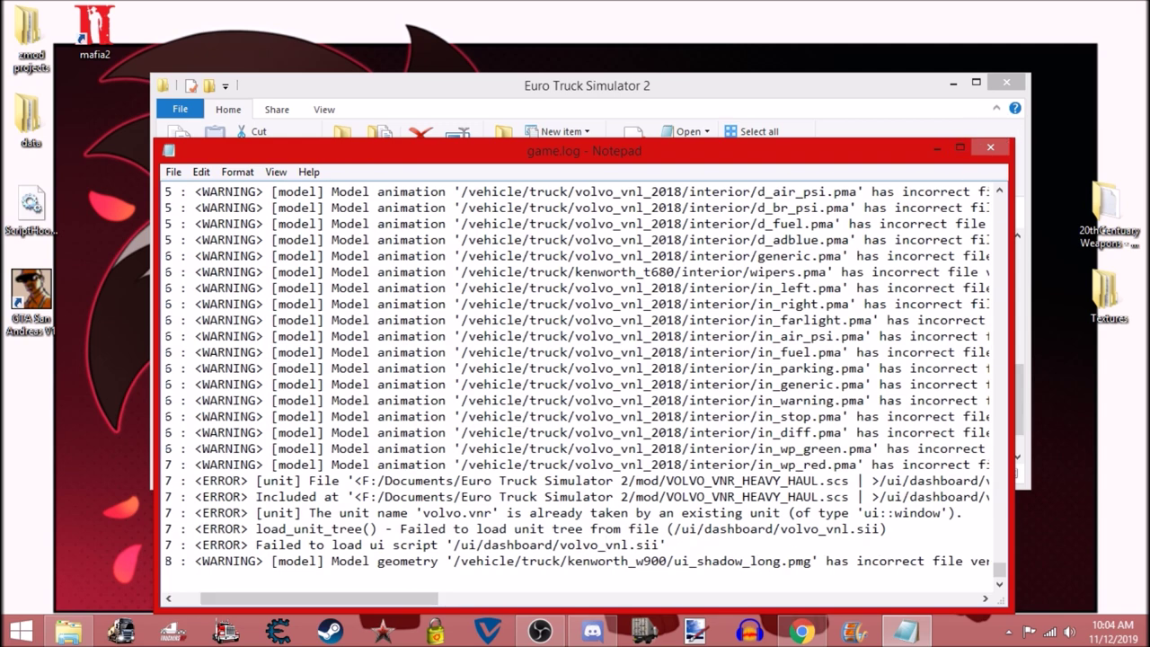
click(935, 148)
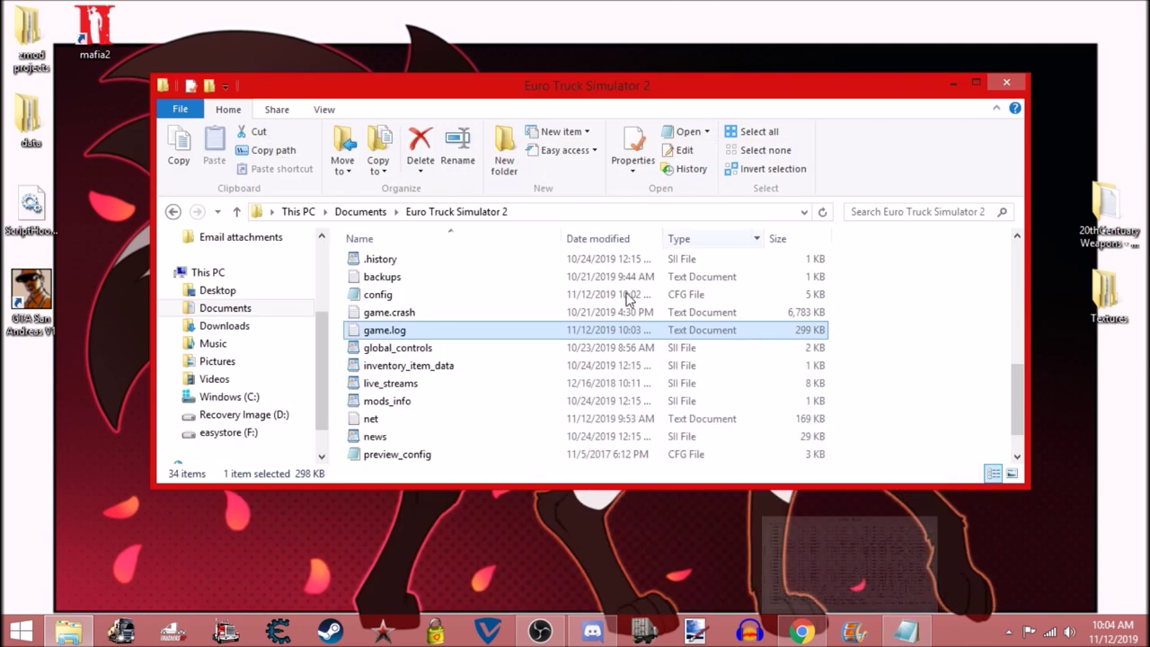
Open the mod folder, search it for 'vnr', and select VOLVO_VNR_HEAVY_HAUL.scs
click(464, 365)
scroll(480, 365, up, 3)
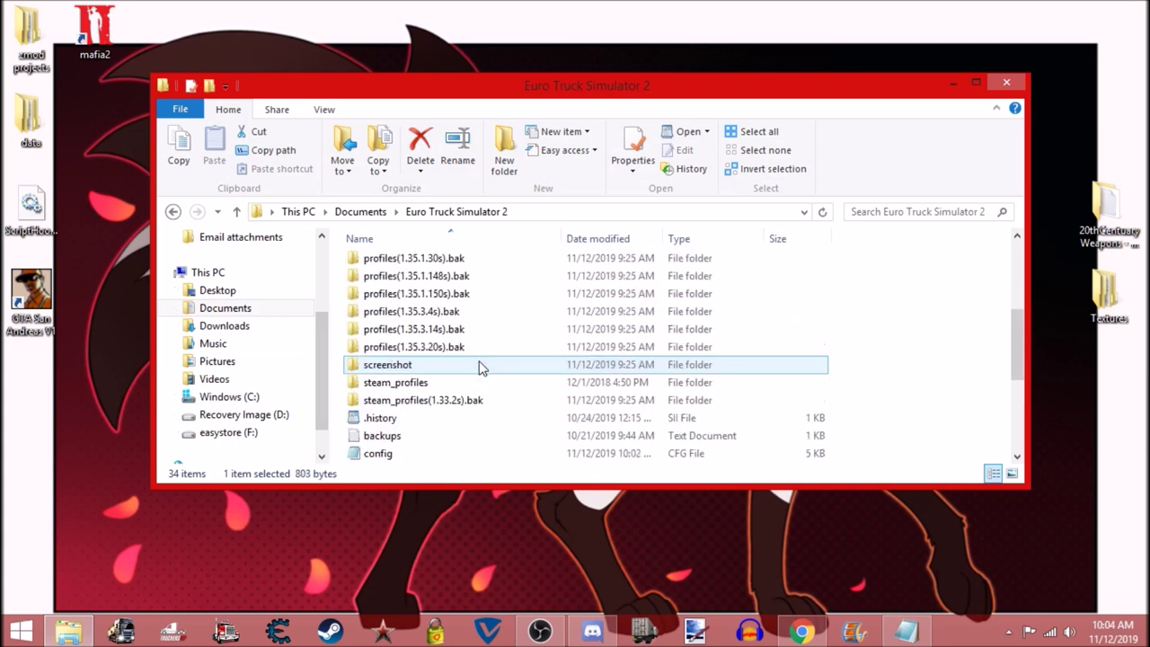
scroll(476, 360, up, 3)
double_click(400, 319)
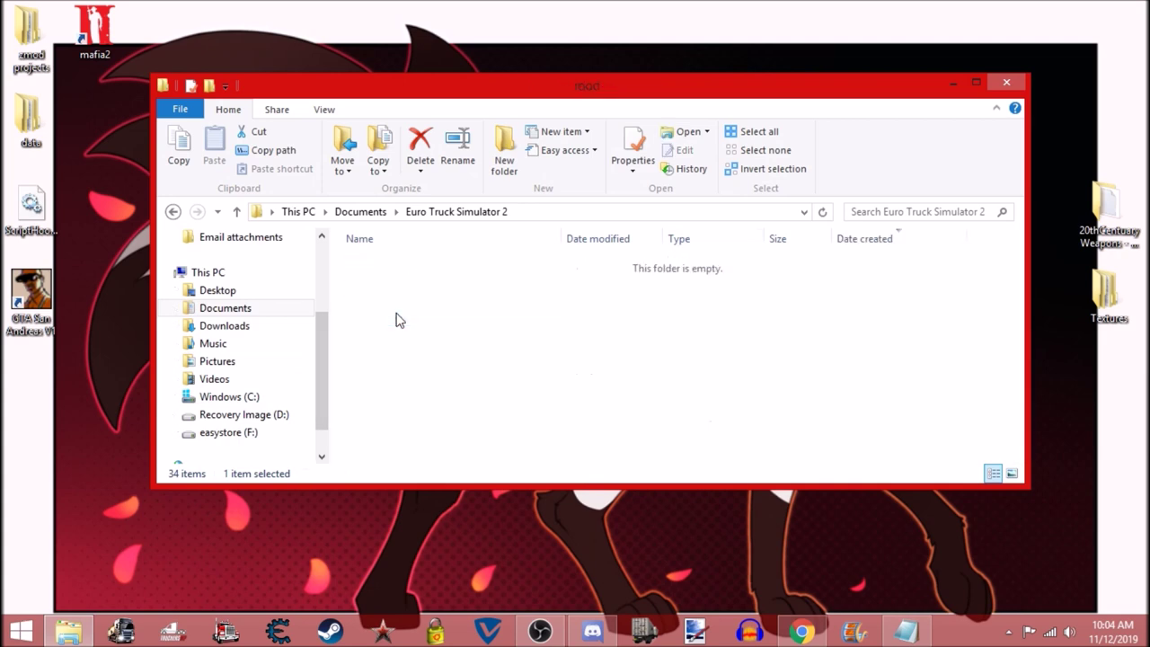
click(889, 211)
click(870, 227)
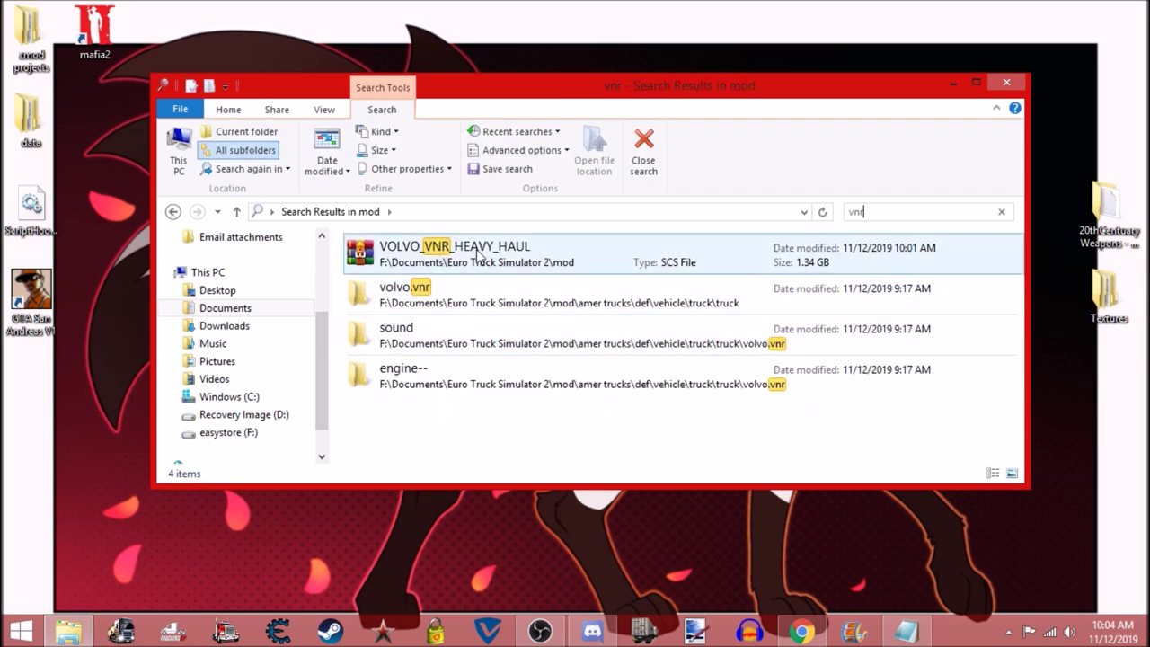
click(476, 256)
Open VOLVO_VNR_HEAVY_HAUL.scs in WinRAR and browse to its ui\dashboard folder
double_click(476, 254)
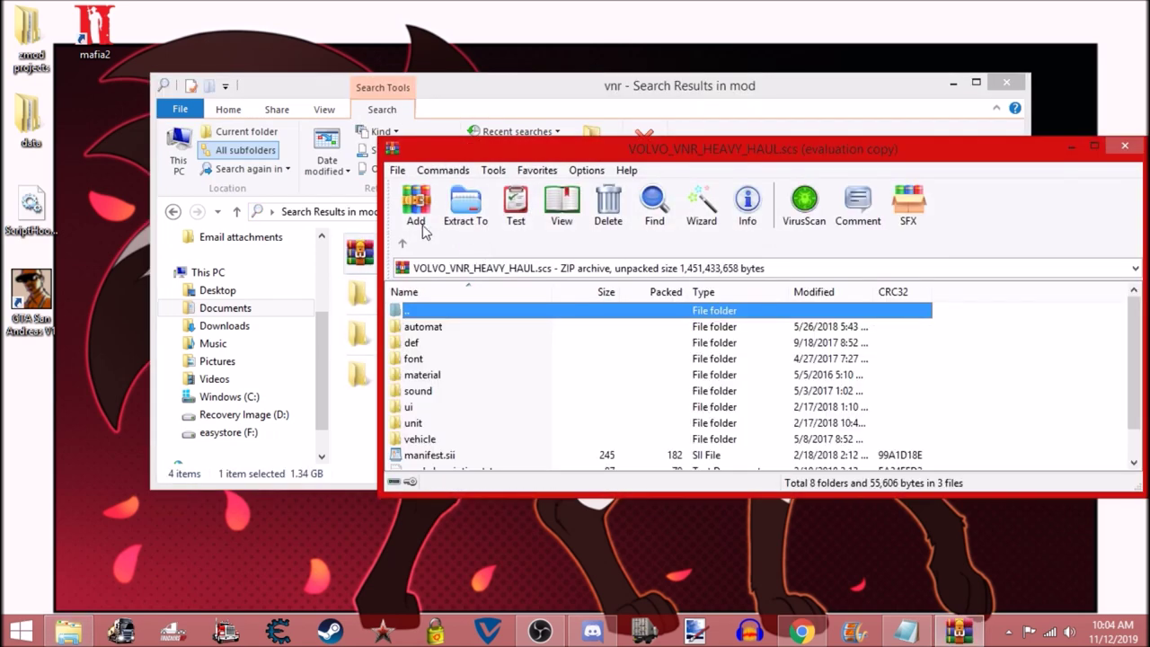
click(849, 326)
double_click(417, 410)
double_click(463, 331)
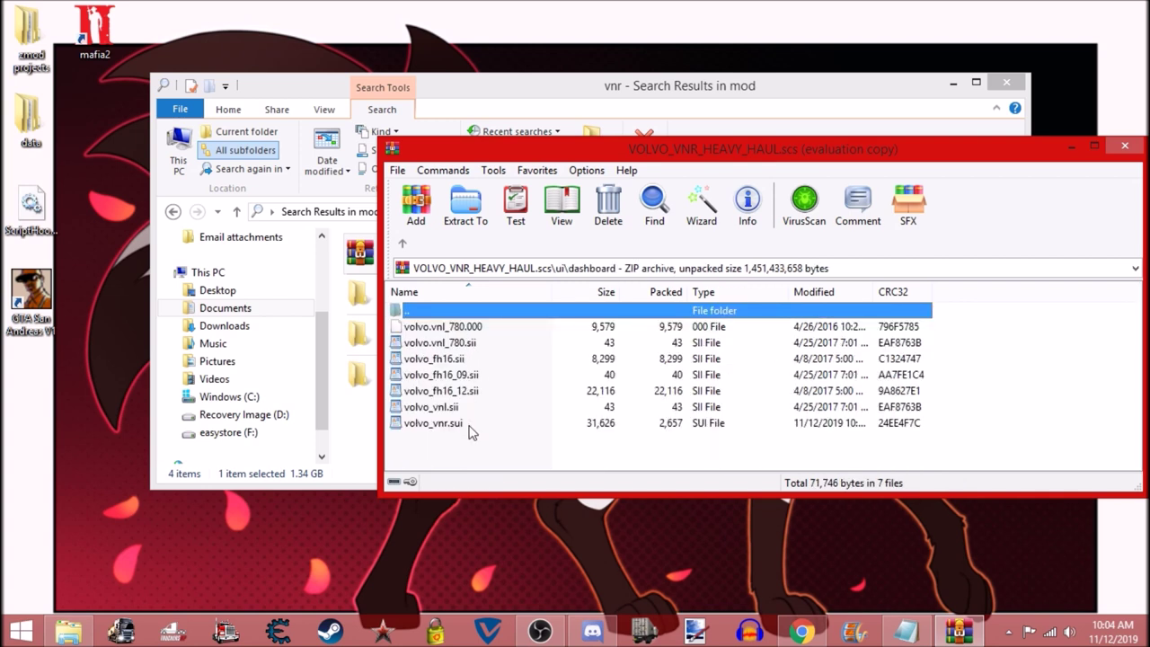
Check the log's /ui/dashboard/volvo_vnl.sii error, then select volvo_vnl.sii in the archive
click(905, 632)
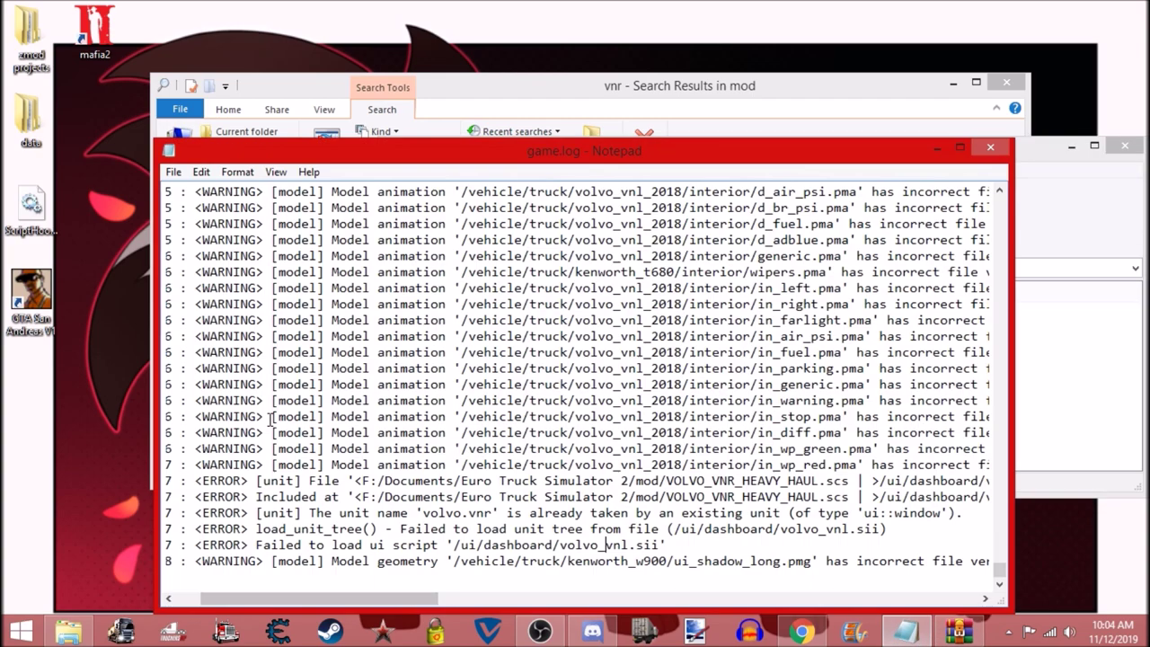
scroll(777, 512, right, 3)
scroll(659, 527, left, 2)
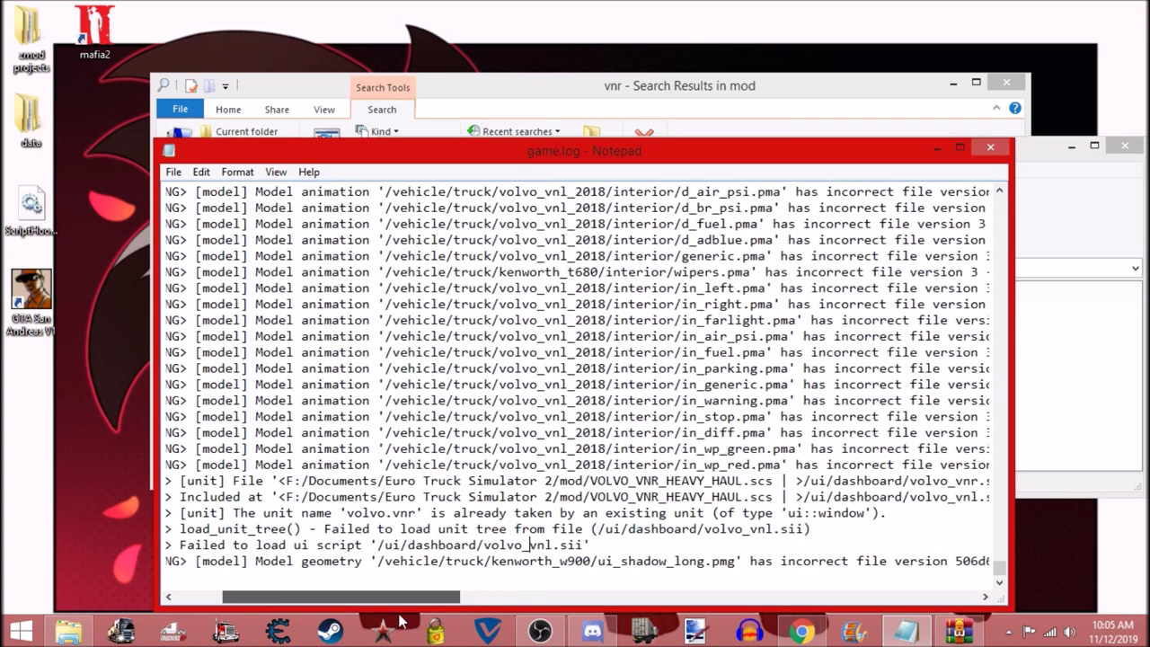
drag(599, 529, 806, 533)
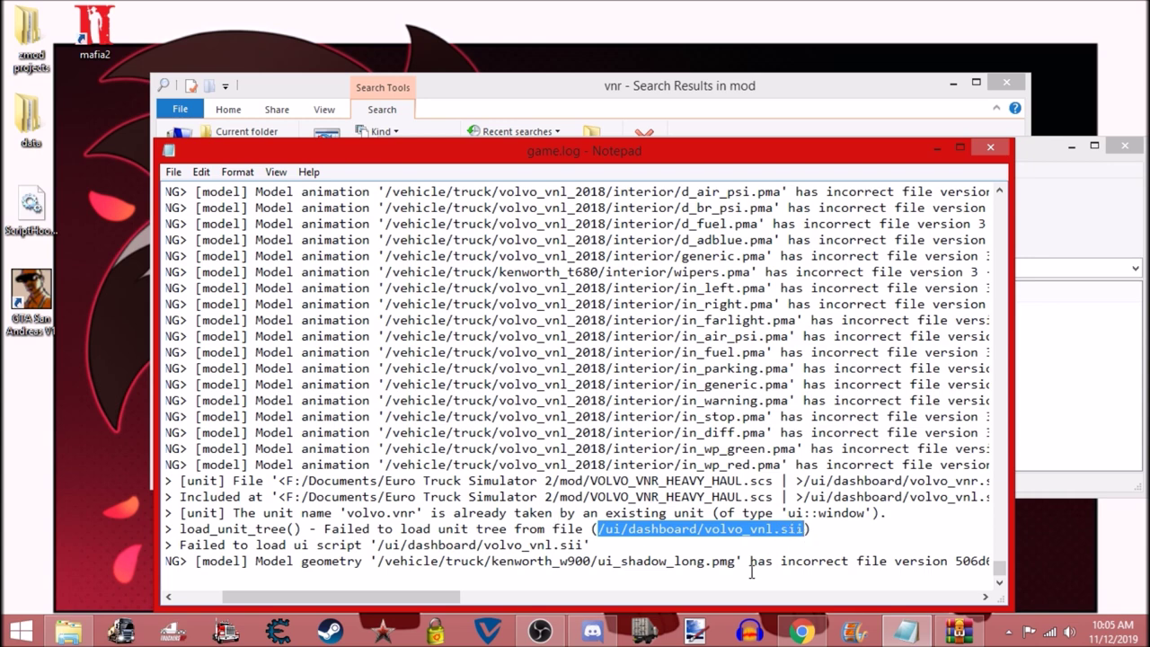
click(934, 153)
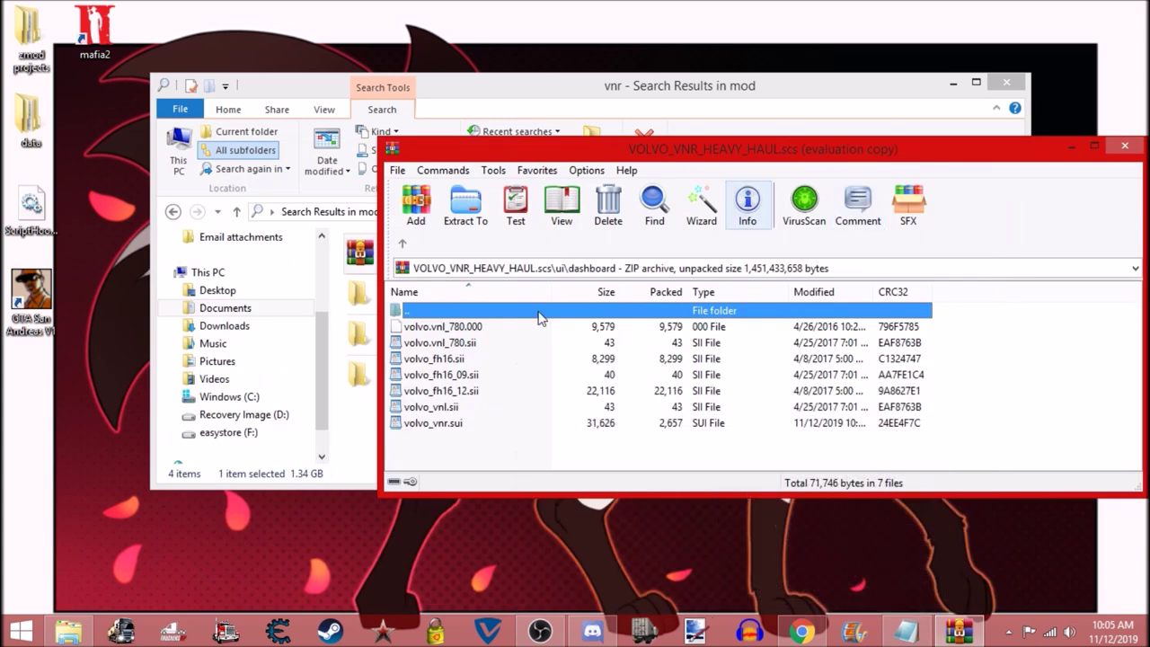
click(450, 410)
View volvo_vnl.sii and volvo_vnr.sui from the archive in WordPad
double_click(450, 411)
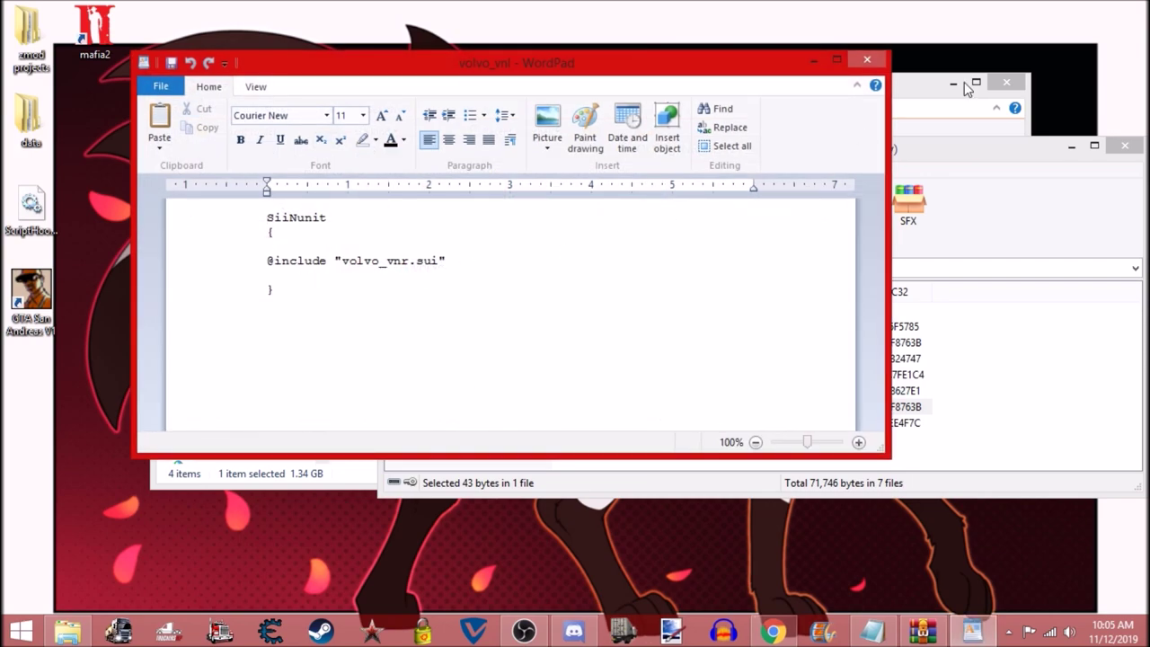
click(866, 60)
double_click(428, 423)
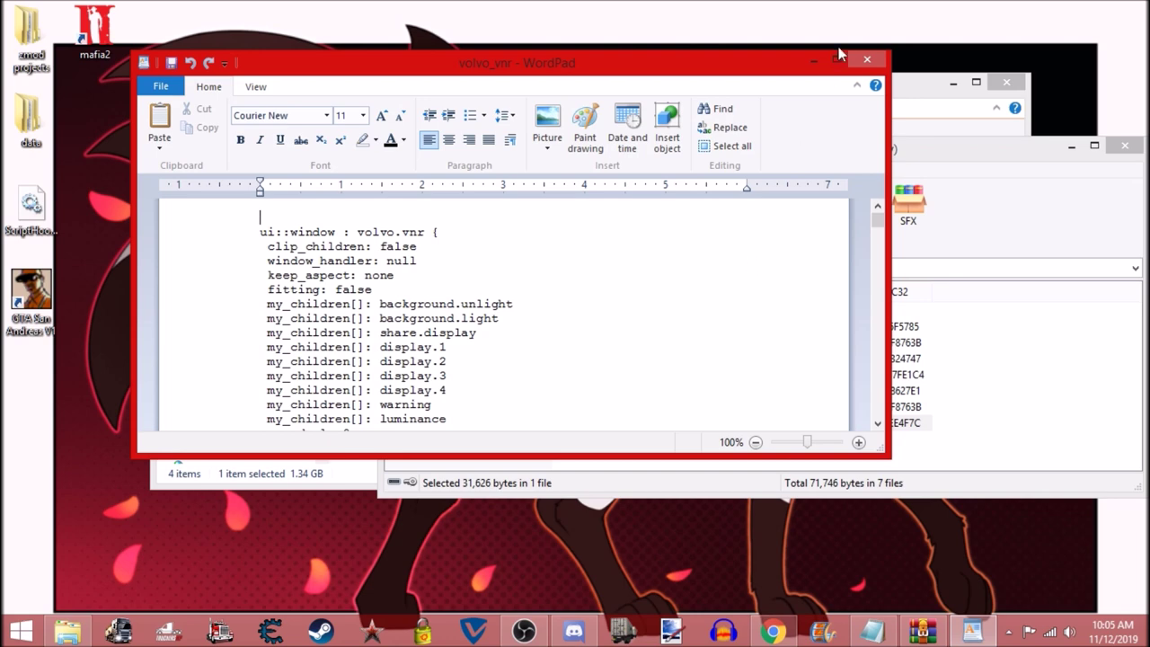
click(867, 60)
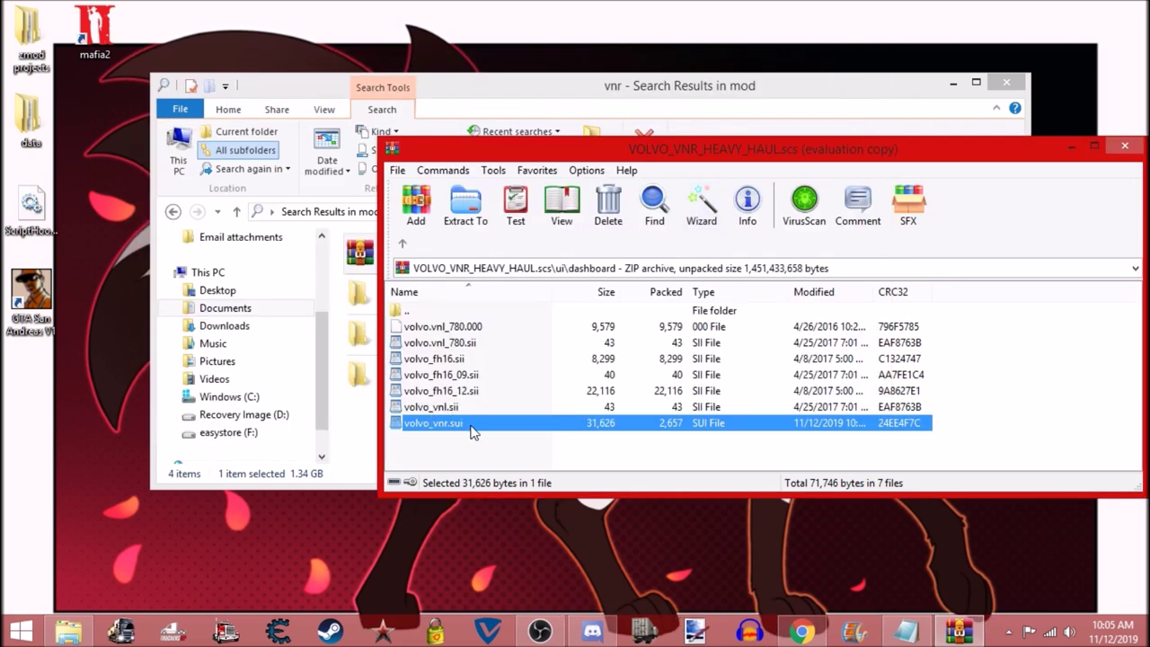
Reopen volvo_vnr.sui and select volvo.vnr in its first-line window definition
double_click(470, 428)
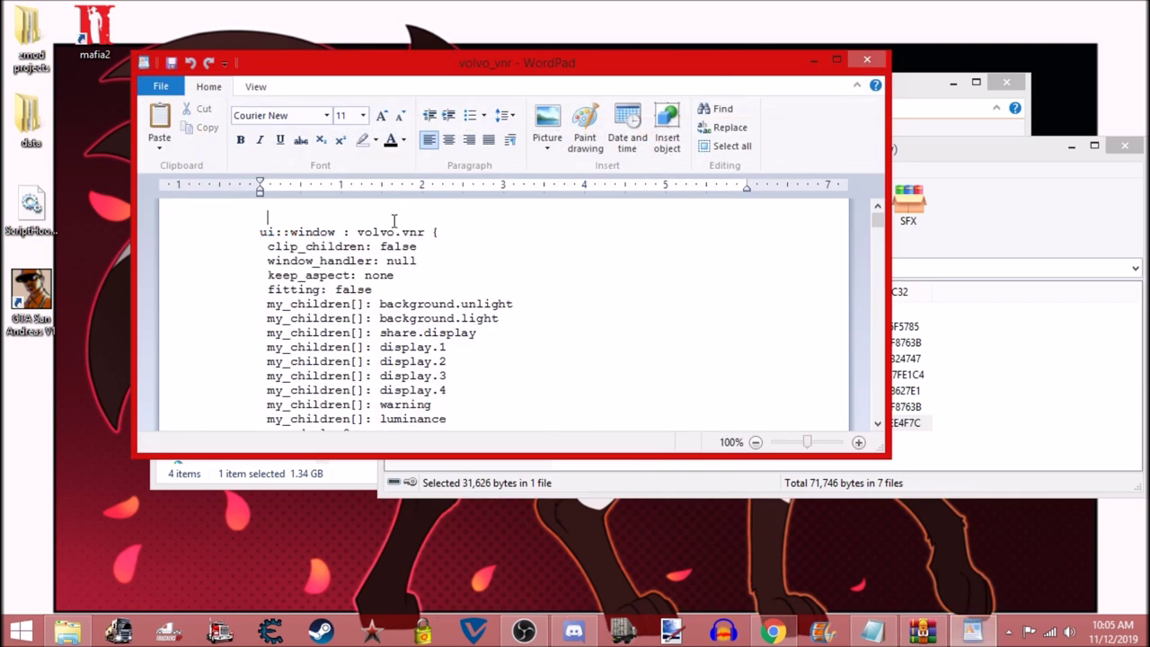
drag(260, 233, 421, 233)
click(421, 233)
drag(357, 231, 395, 232)
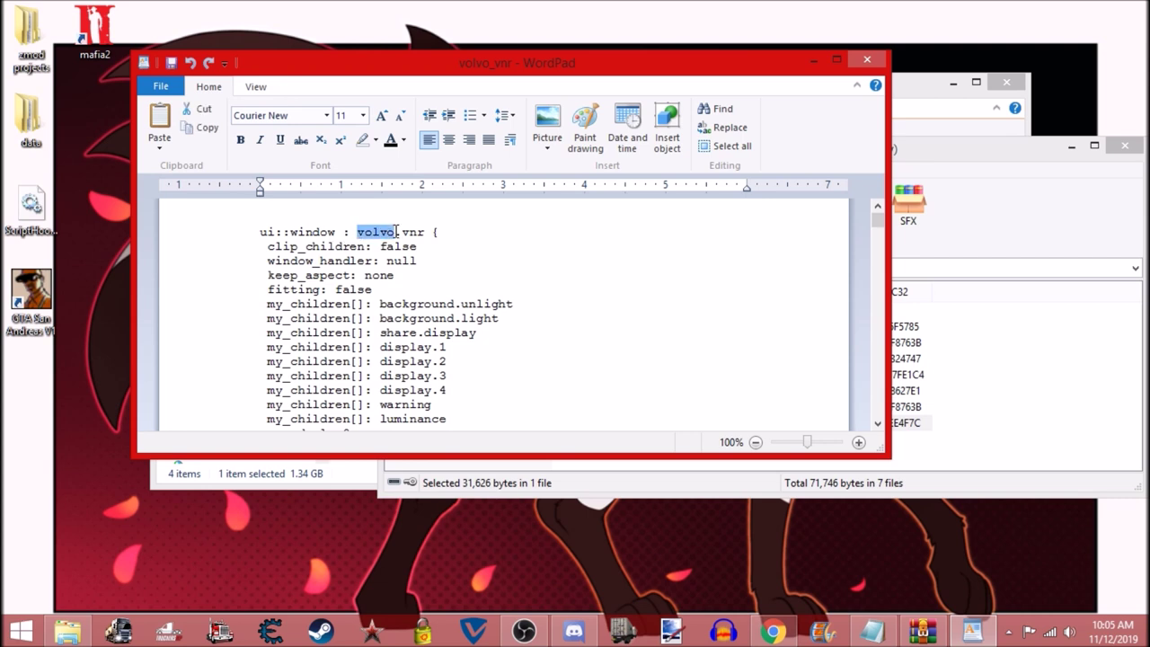
click(386, 236)
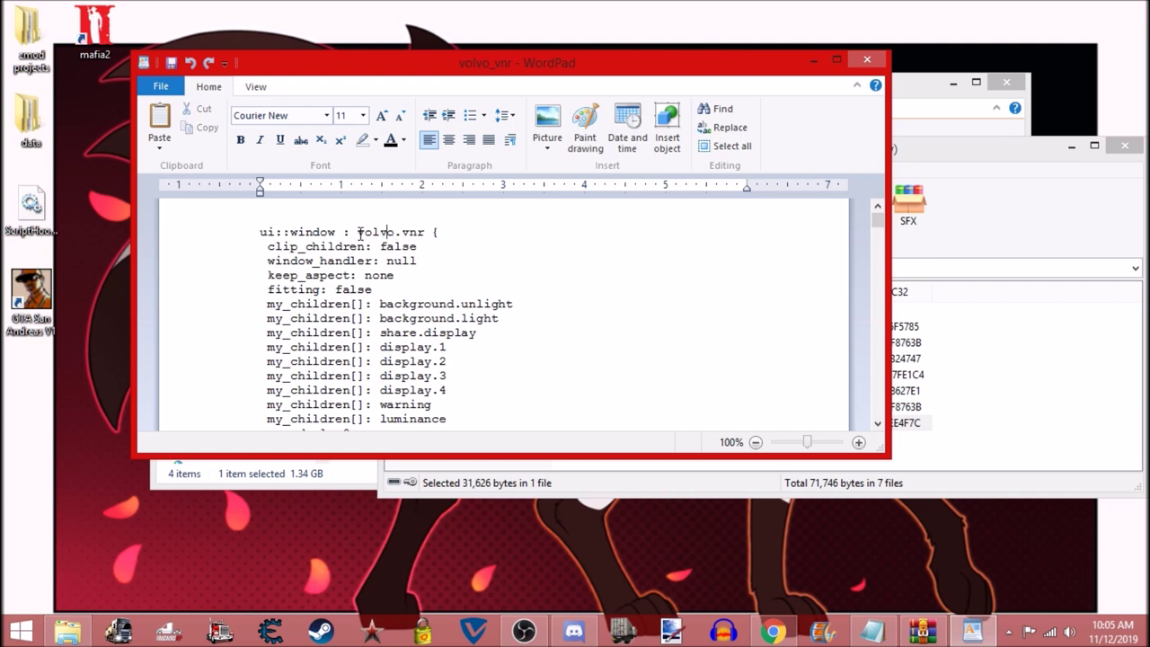
drag(359, 234, 423, 232)
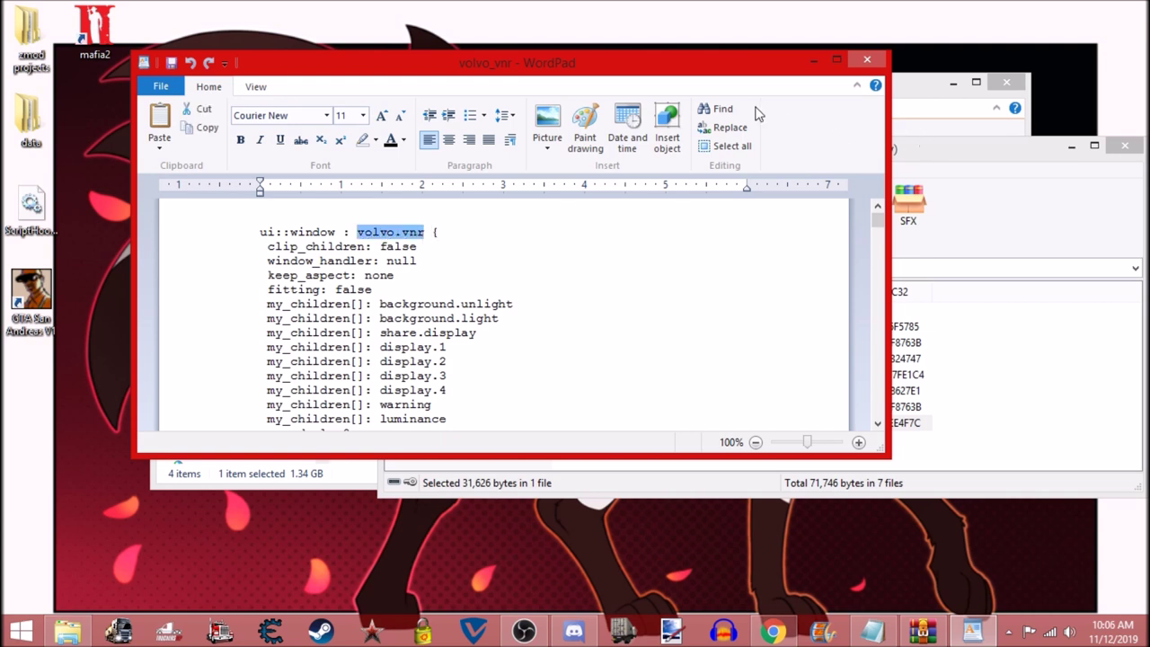
Replace all occurrences of volvo.vnr with _nameless.vnr
click(716, 109)
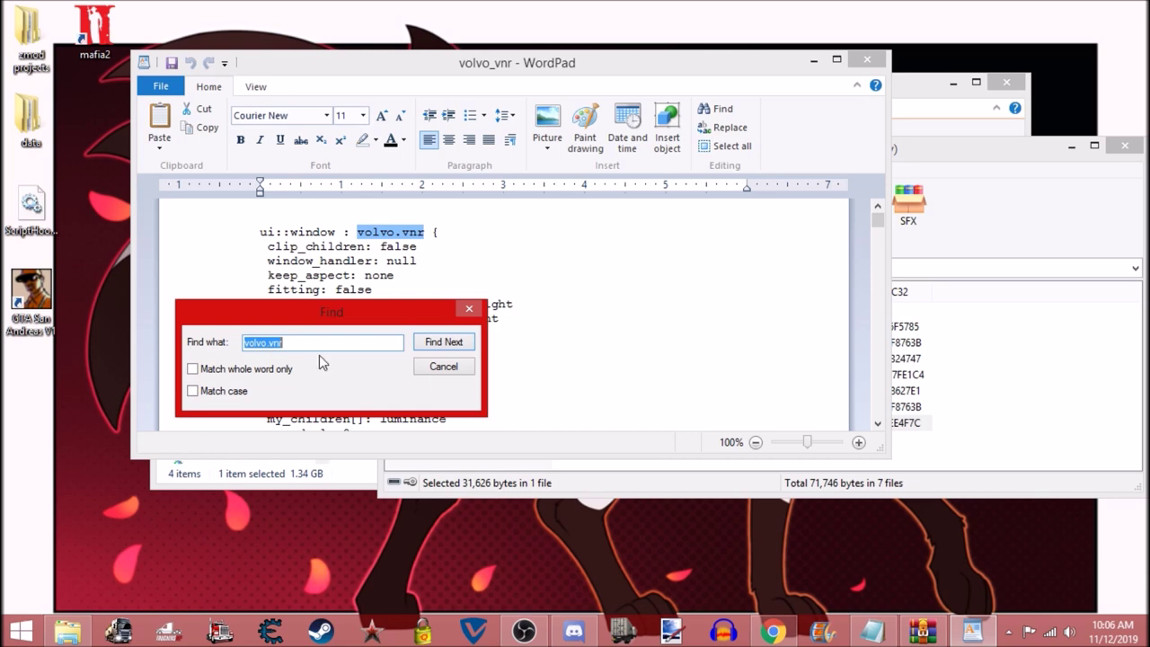
click(468, 308)
click(724, 126)
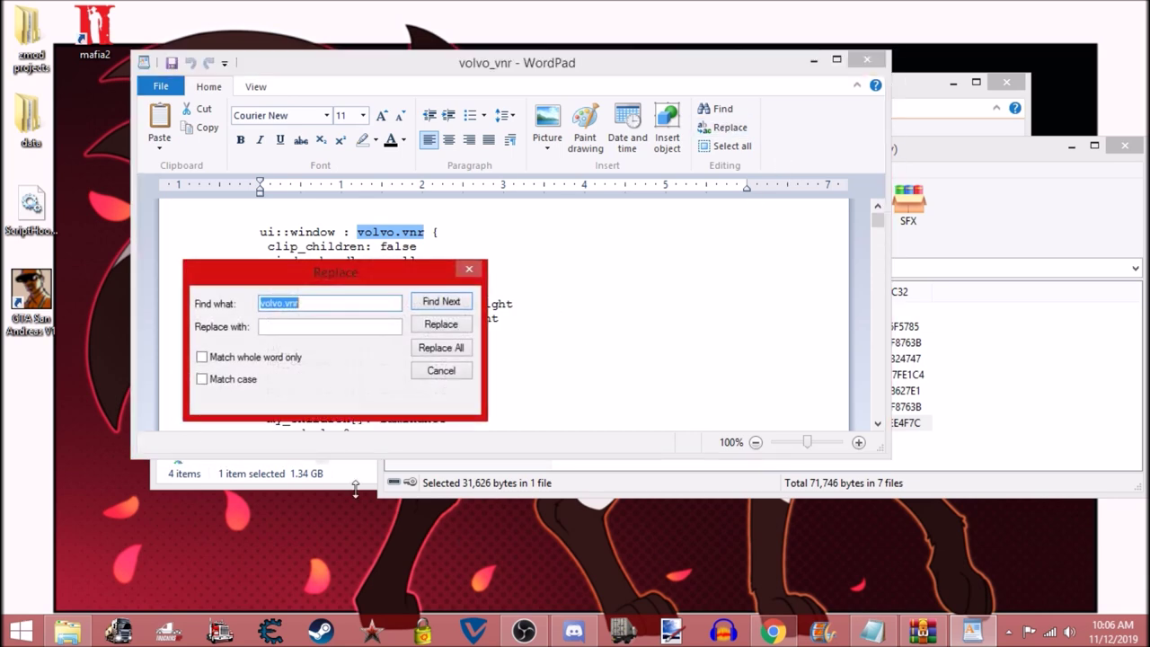
click(307, 326)
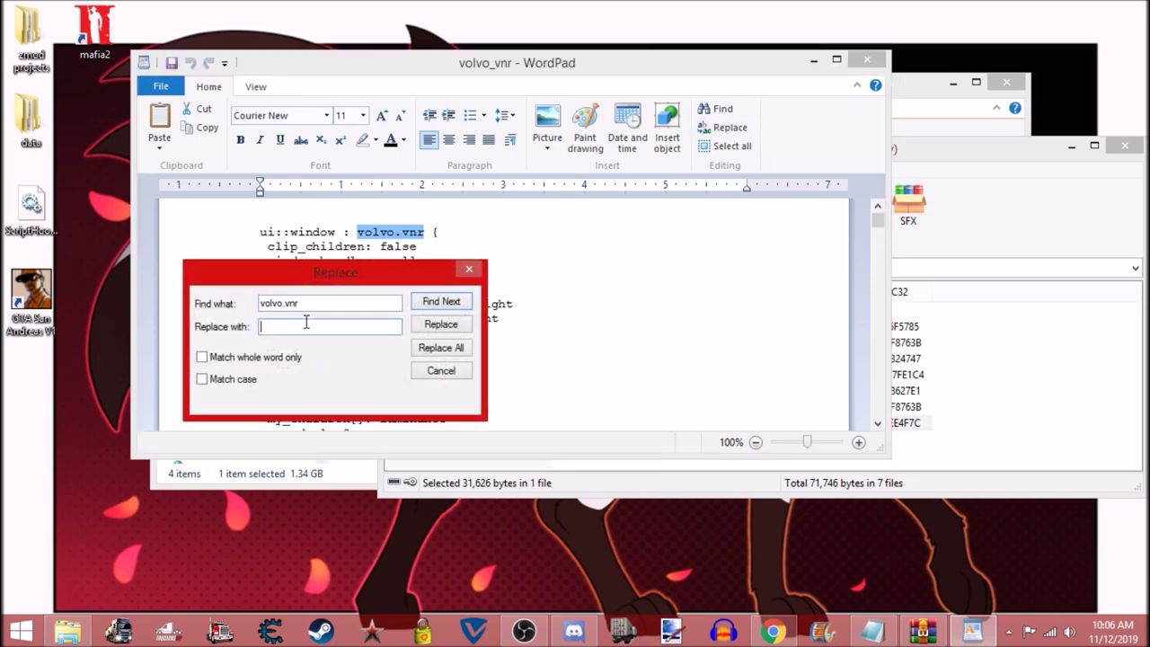
text(_nameless.vnr)
click(437, 349)
click(457, 382)
click(470, 271)
Save the edited volvo_vnr.sui so WinRAR prompts to update the archive
scroll(449, 292, down, 2)
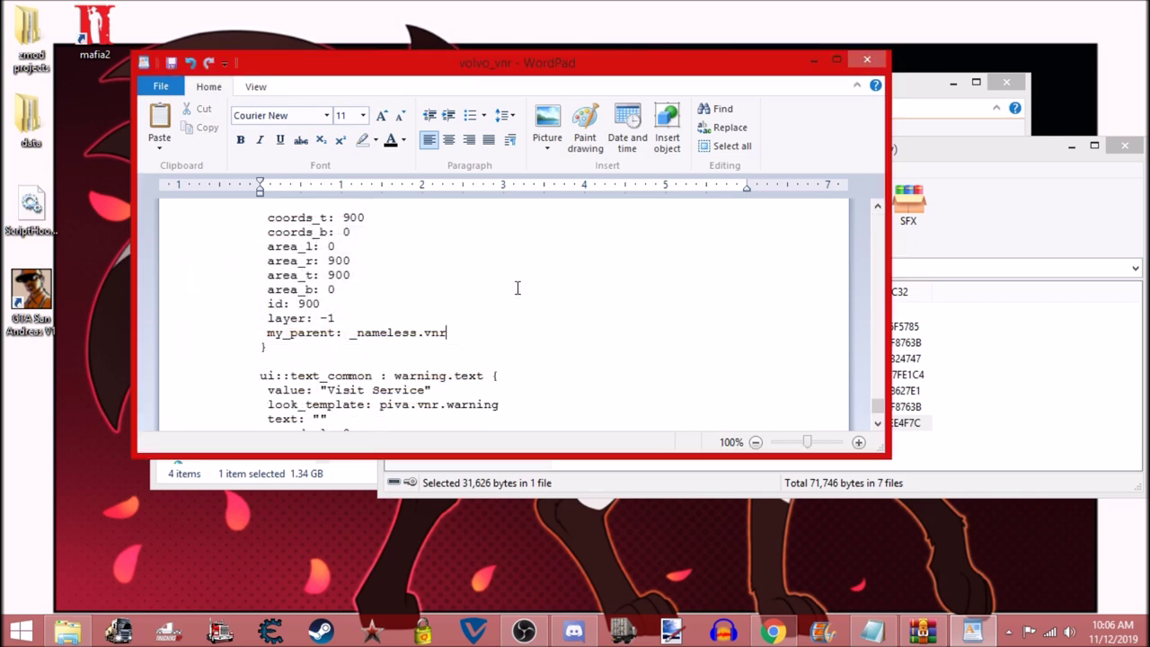
drag(877, 406, 877, 217)
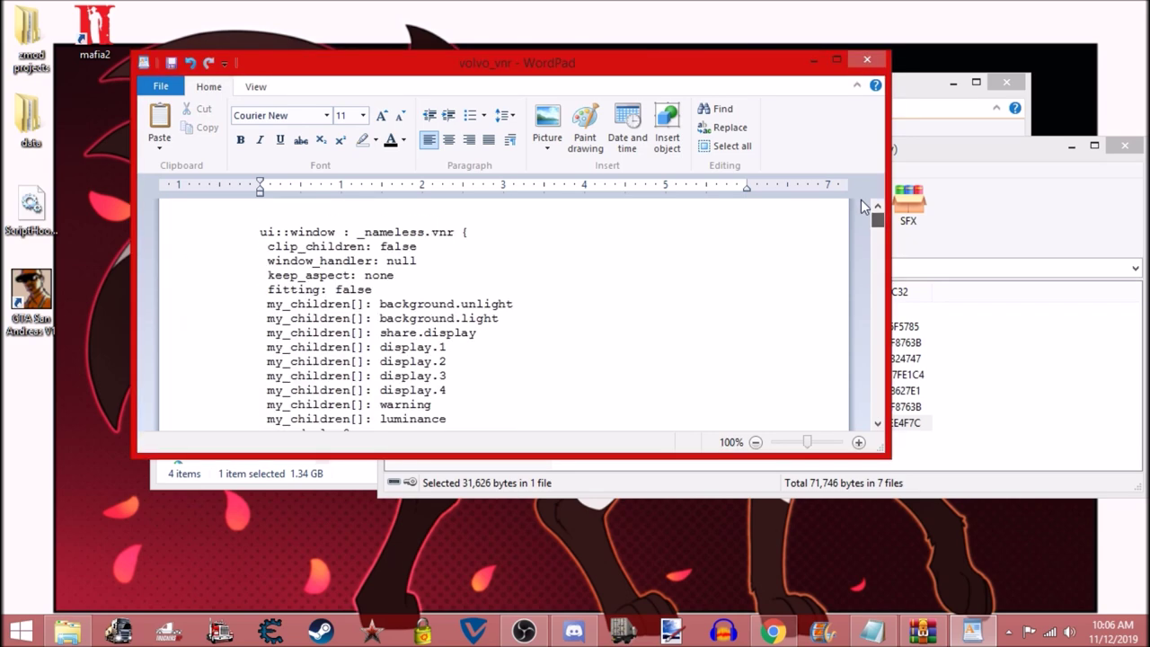
click(170, 88)
click(190, 190)
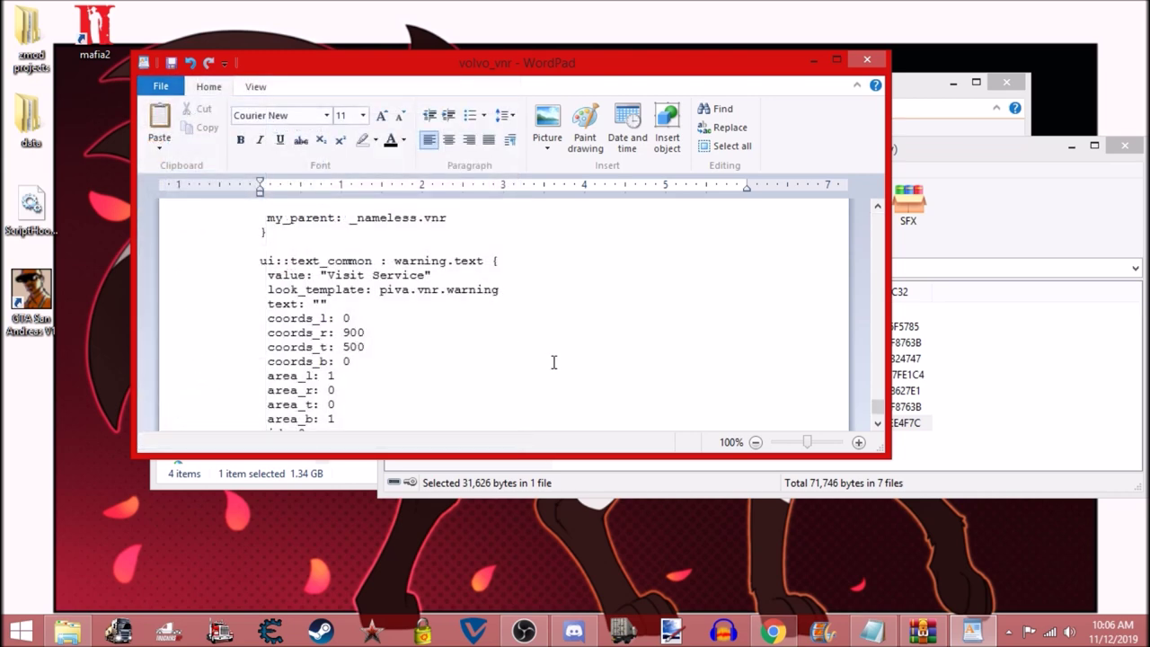
click(957, 343)
Confirm updating VOLVO_VNR_HEAVY_HAUL.scs with the edited volvo_vnr.sui
click(509, 373)
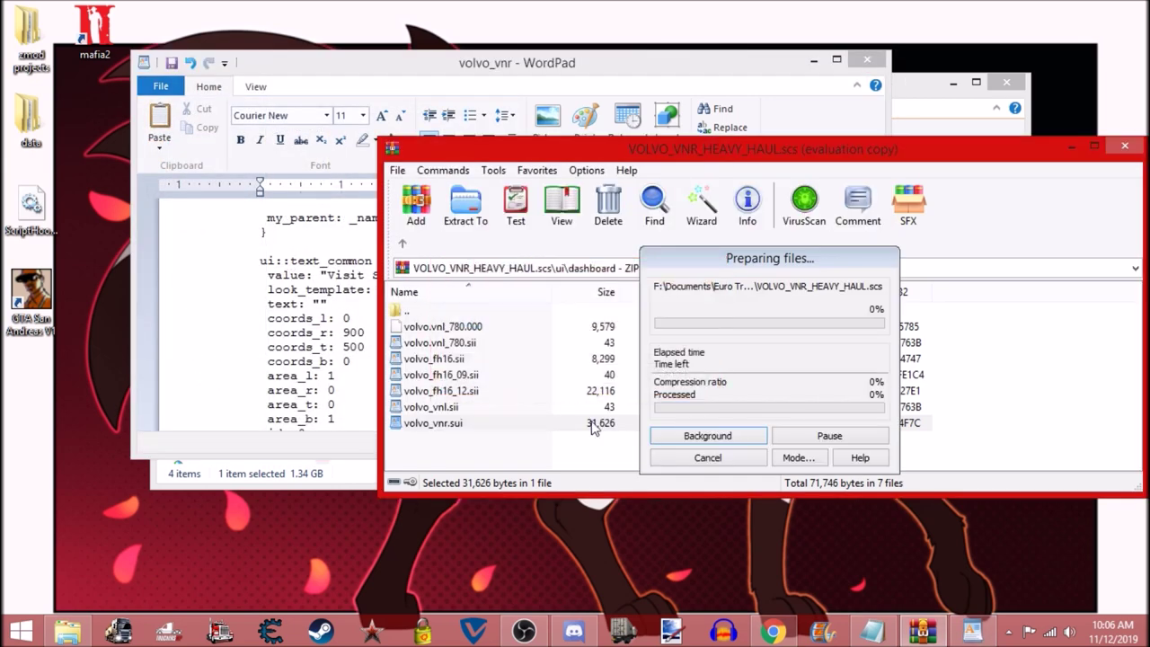